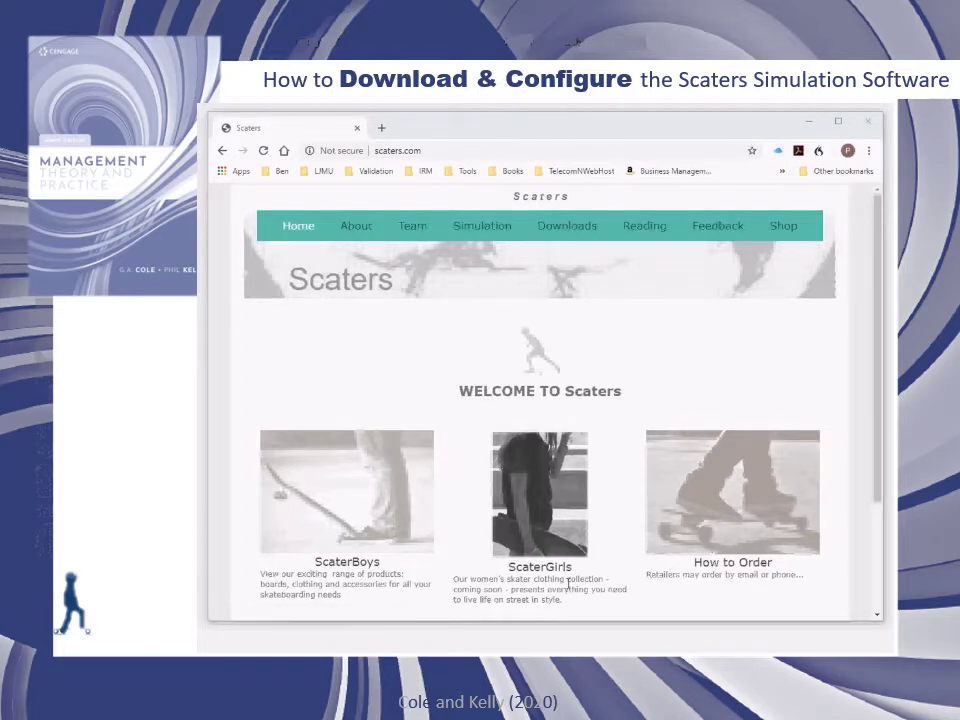
Download the free pre-activated Scaters.ACCDE system from the Scaters downloads page through Google Drive, accepting the unscanned file
left_click(582, 237)
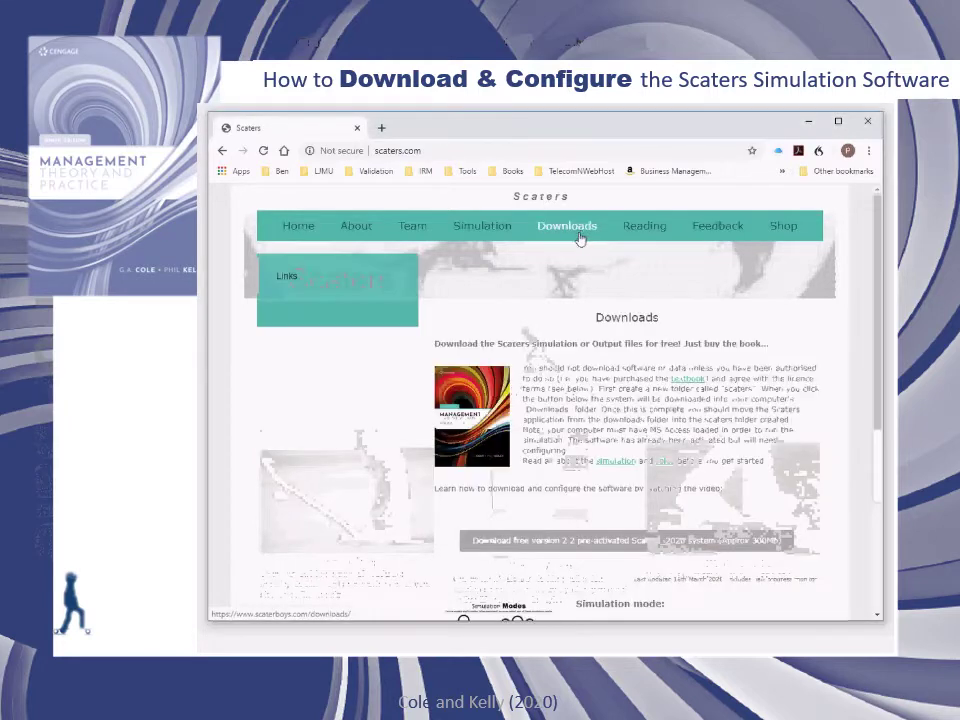
left_click(587, 545)
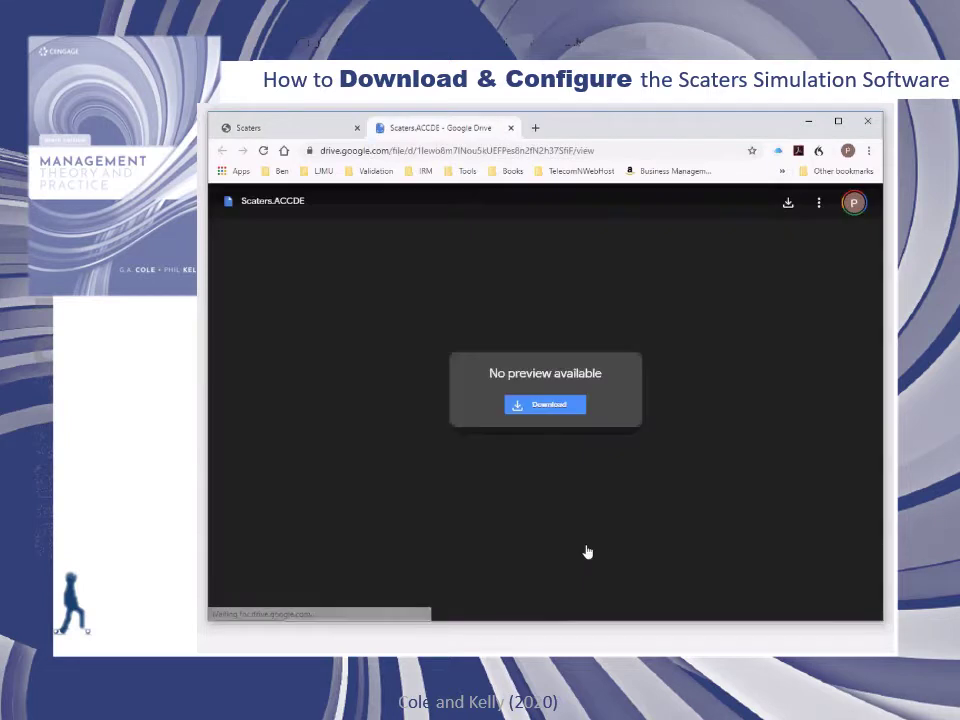
left_click(556, 406)
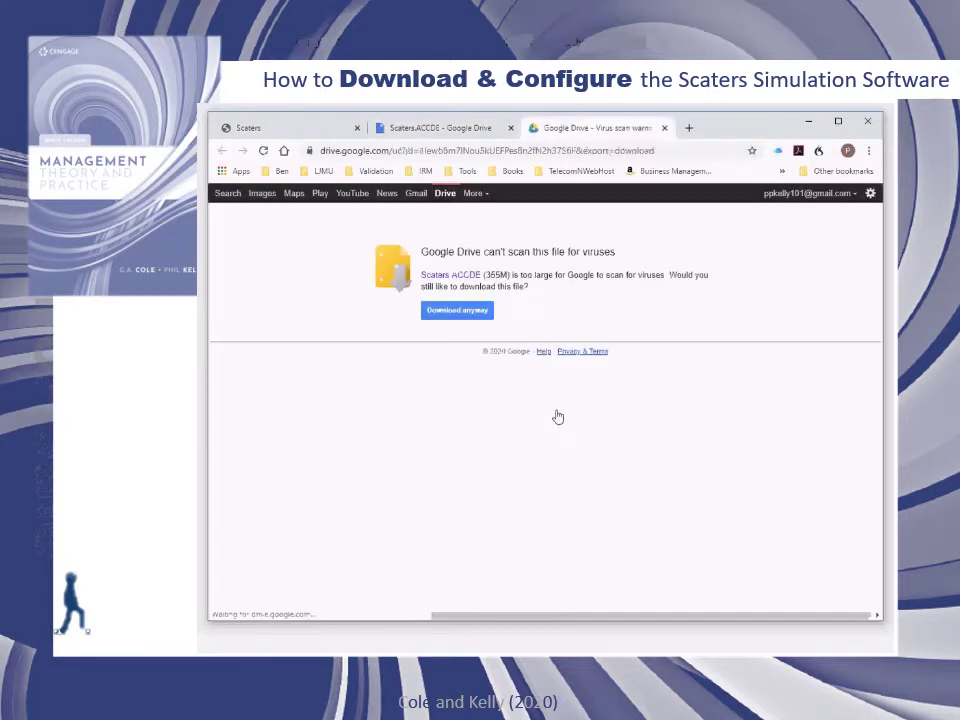
left_click(472, 314)
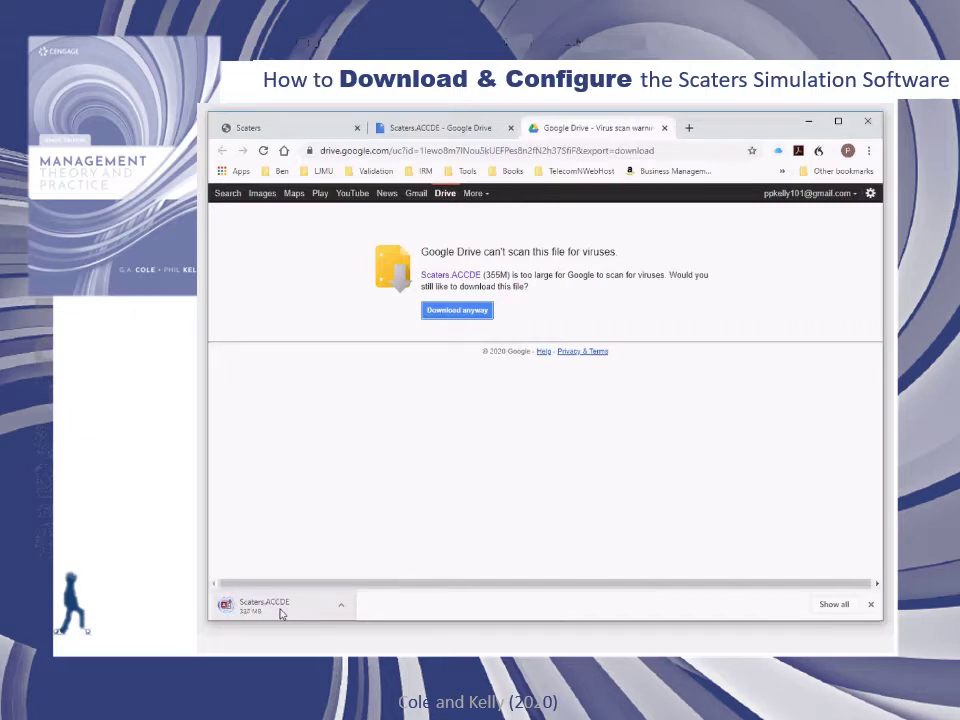
Move the downloaded Scaters.ACCDE file from the Downloads folder into the Scaters_Simulation folder and close the browser and Downloads windows
left_click(340, 610)
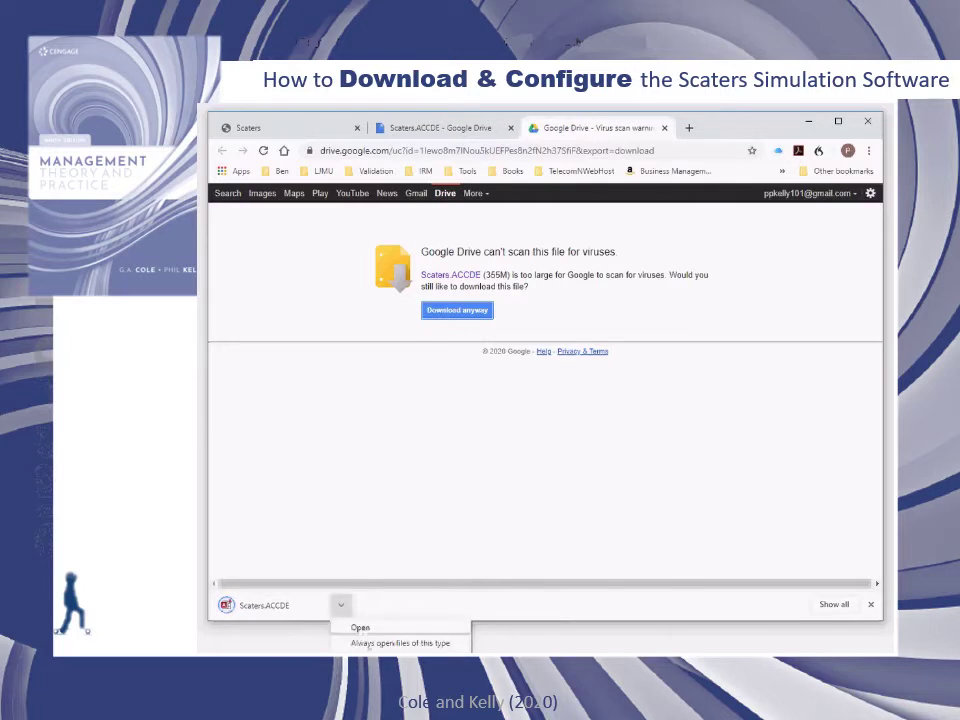
left_click(385, 658)
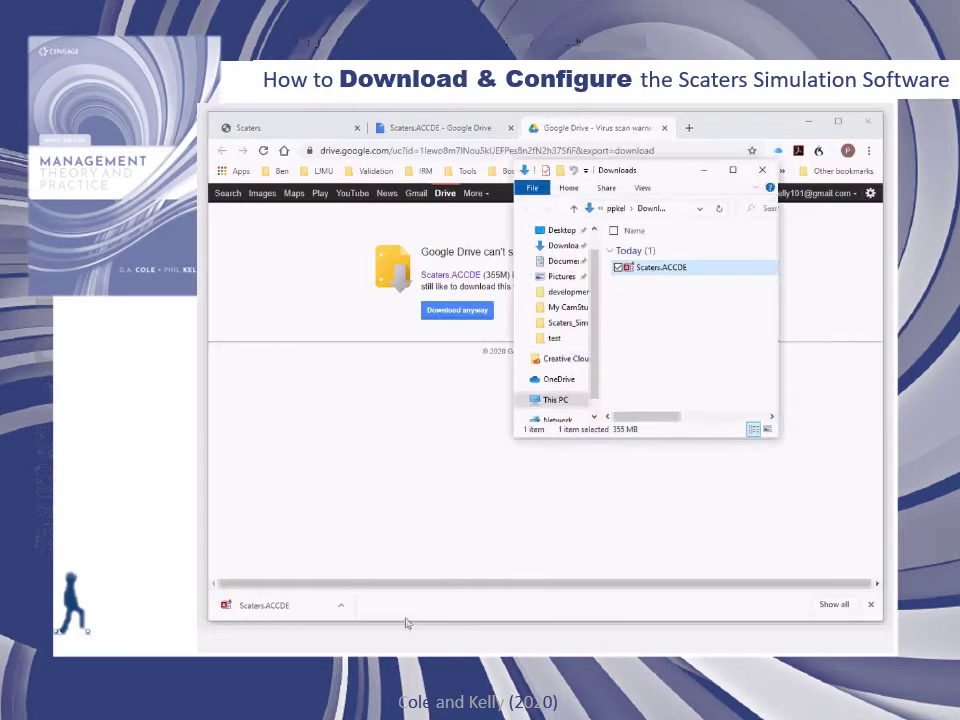
left_click(876, 123)
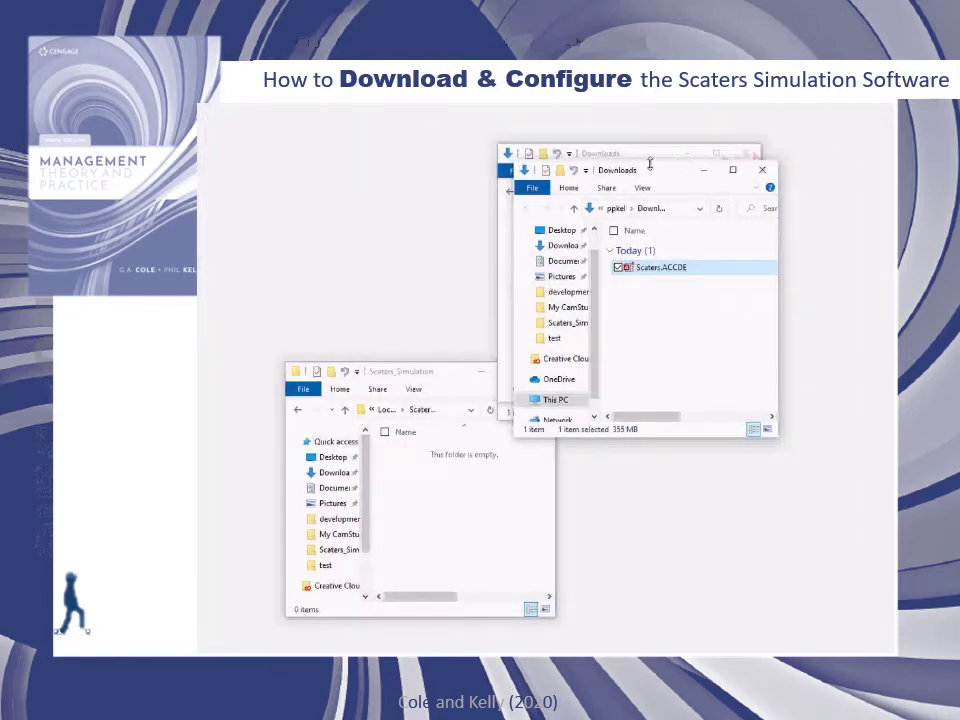
left_click(745, 153)
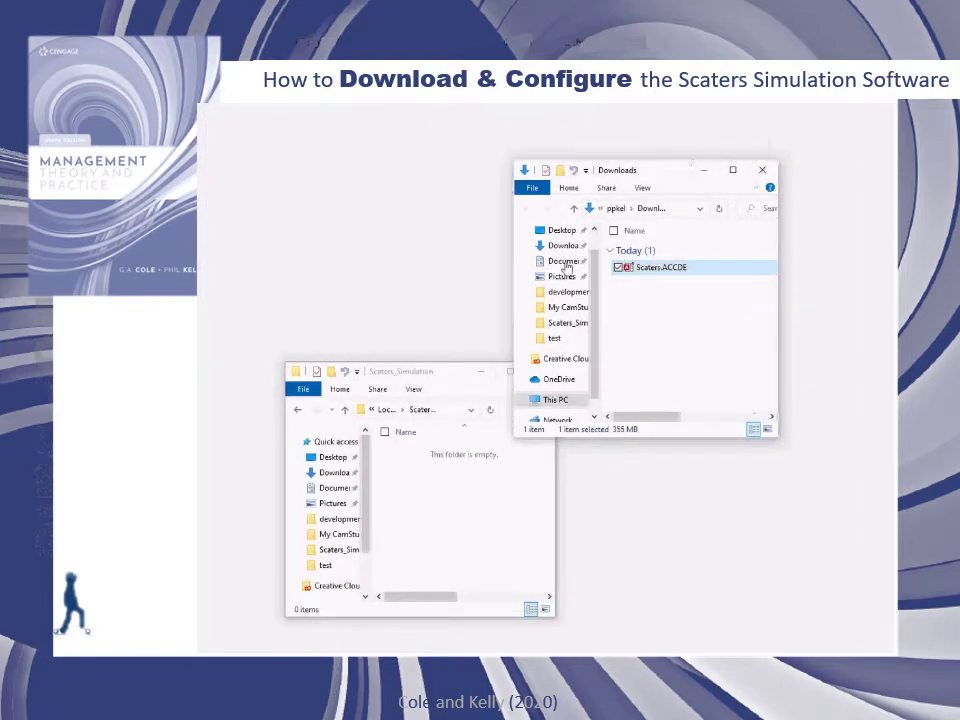
left_click_drag(651, 270, 429, 510)
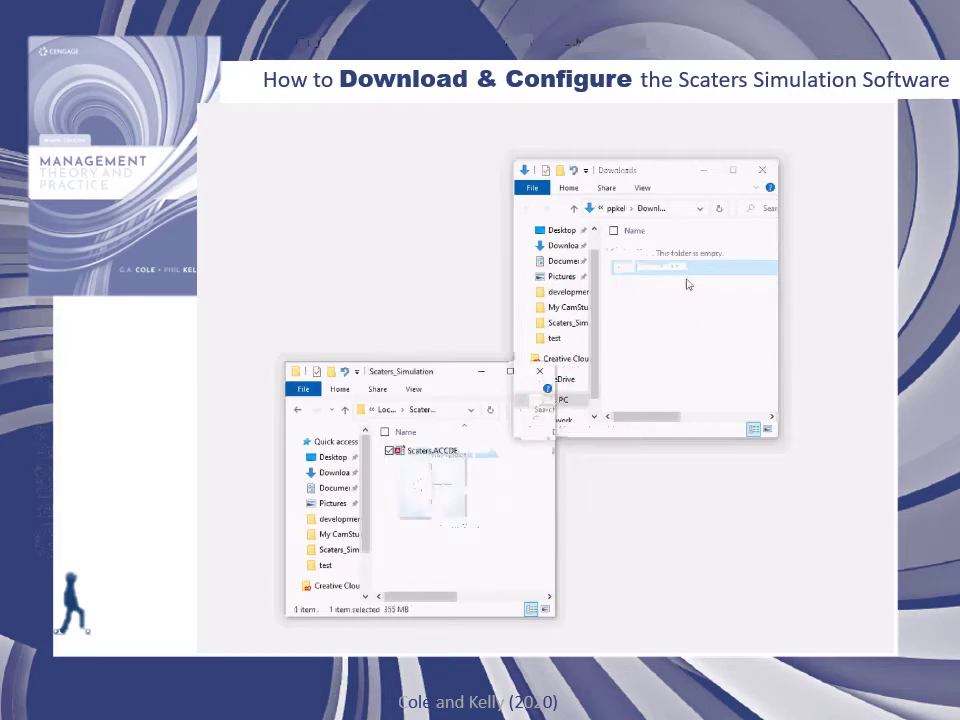
left_click(763, 172)
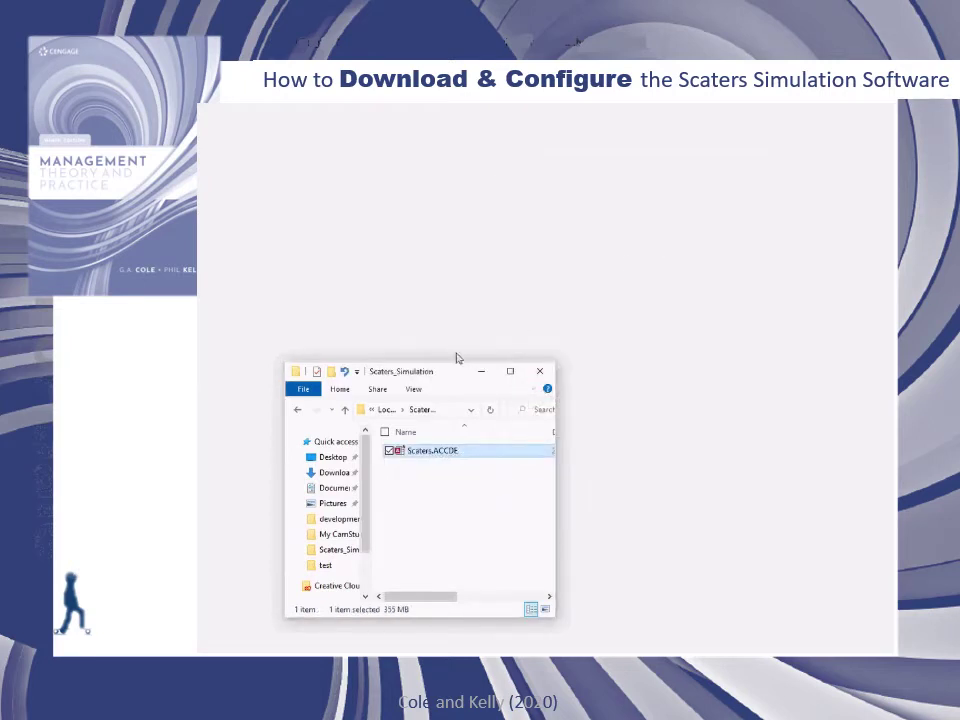
Open Scaters.ACCDE from the Scaters_Simulation folder, enter the simulation and acknowledge its first-time startup messages
left_click_drag(450, 361, 435, 447)
double_click(428, 537)
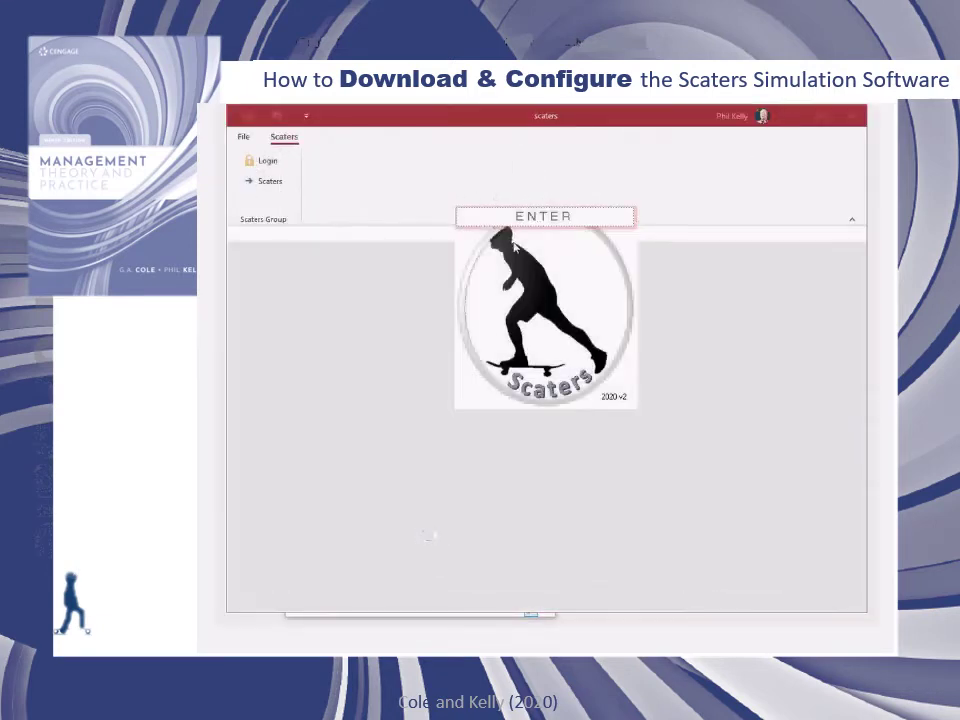
left_click(517, 220)
left_click(551, 471)
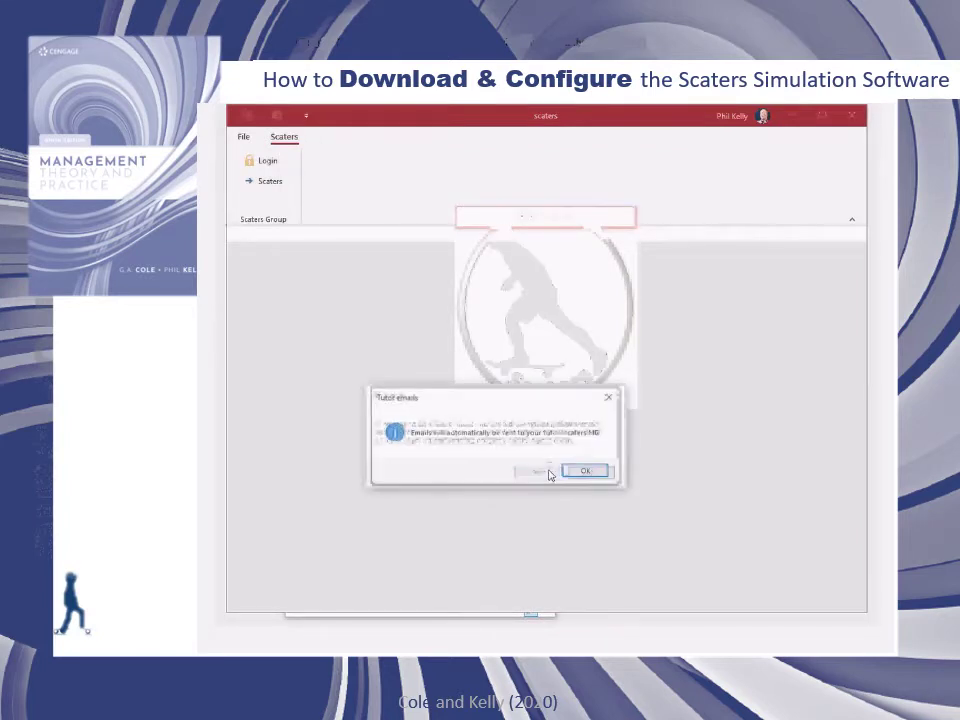
left_click(583, 472)
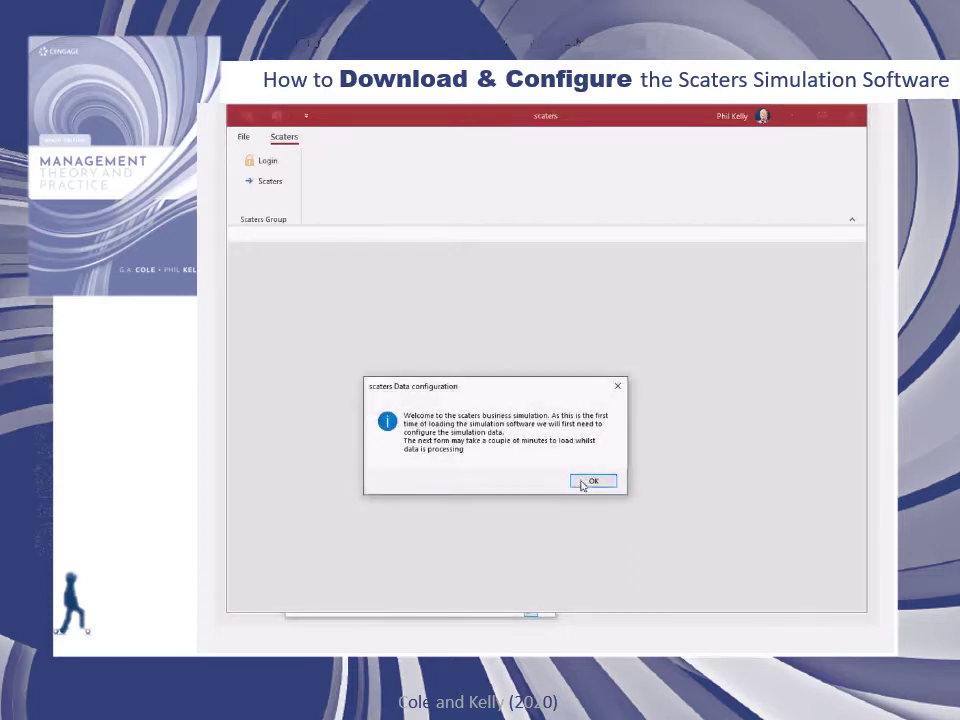
left_click(580, 479)
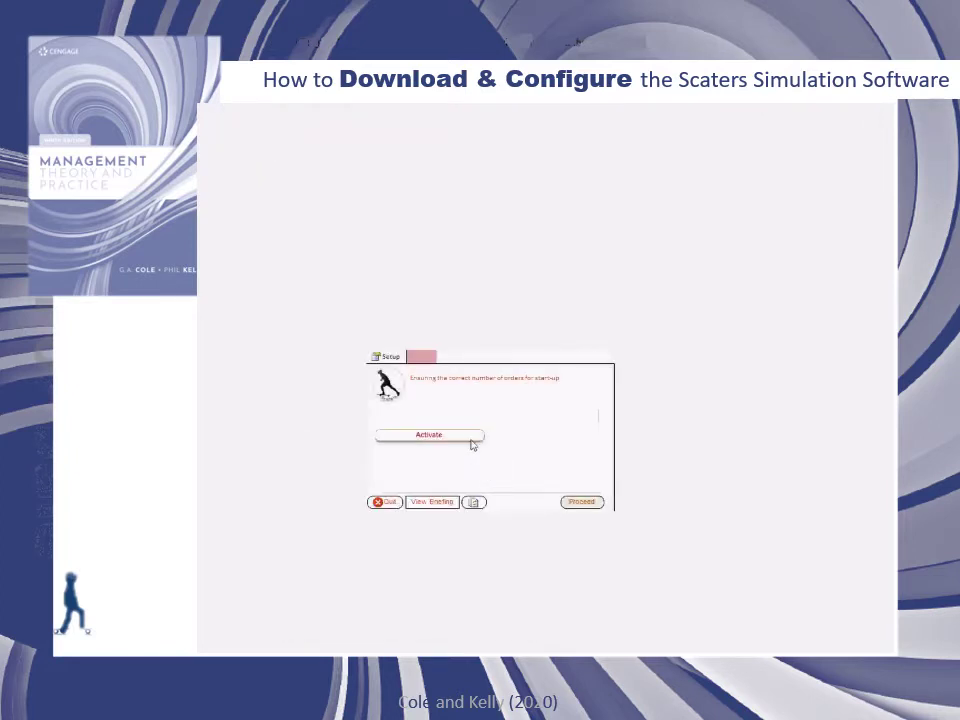
Activate the Scaters software and accept its licence terms
left_click(470, 438)
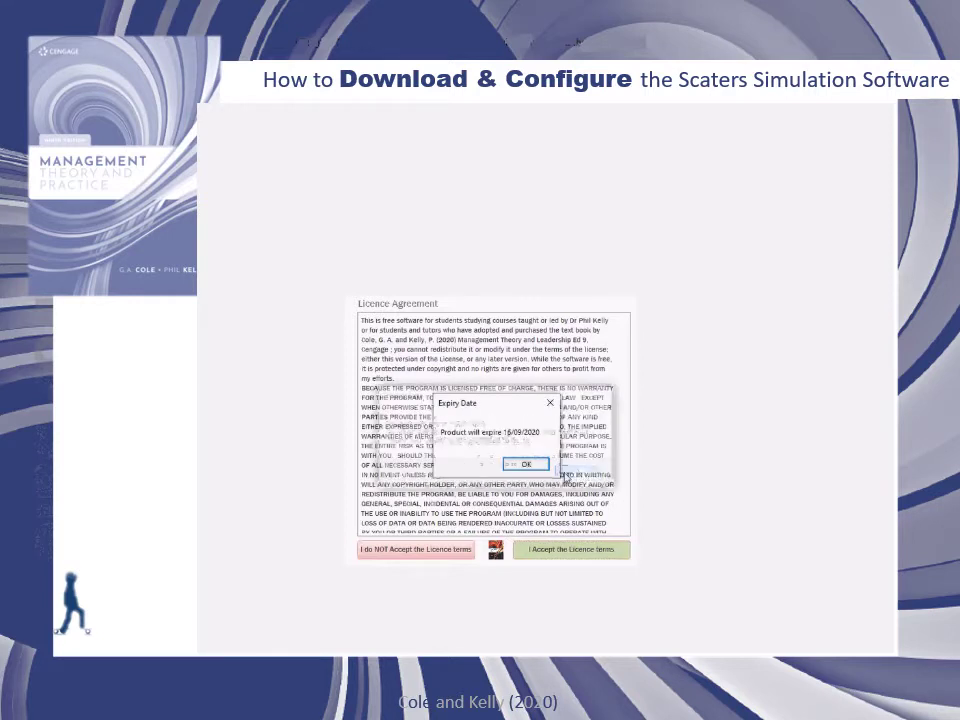
left_click(526, 464)
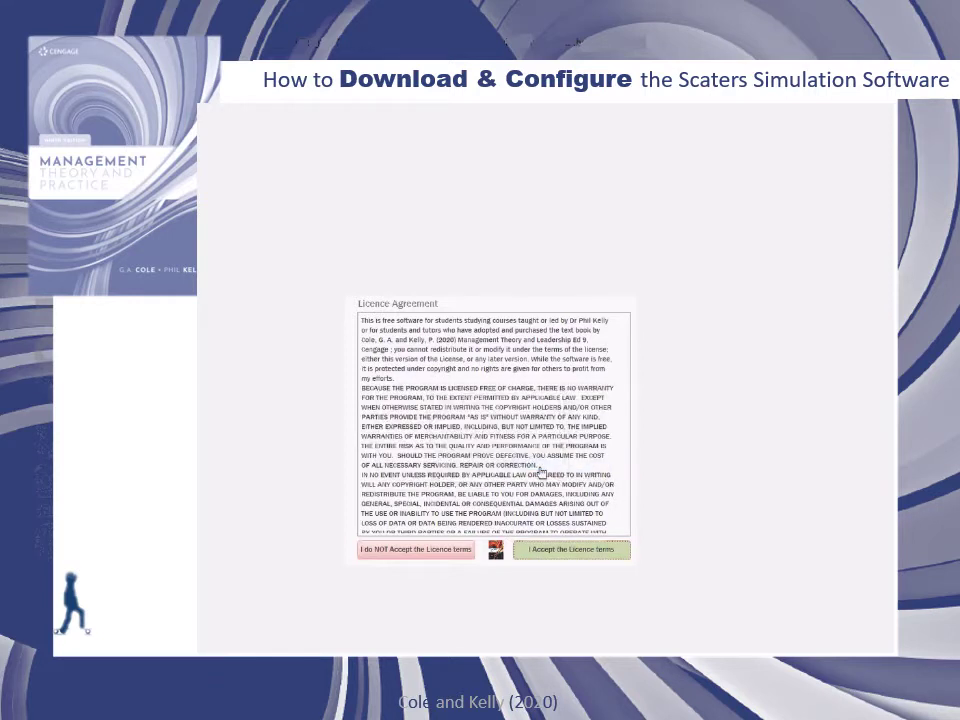
left_click(589, 472)
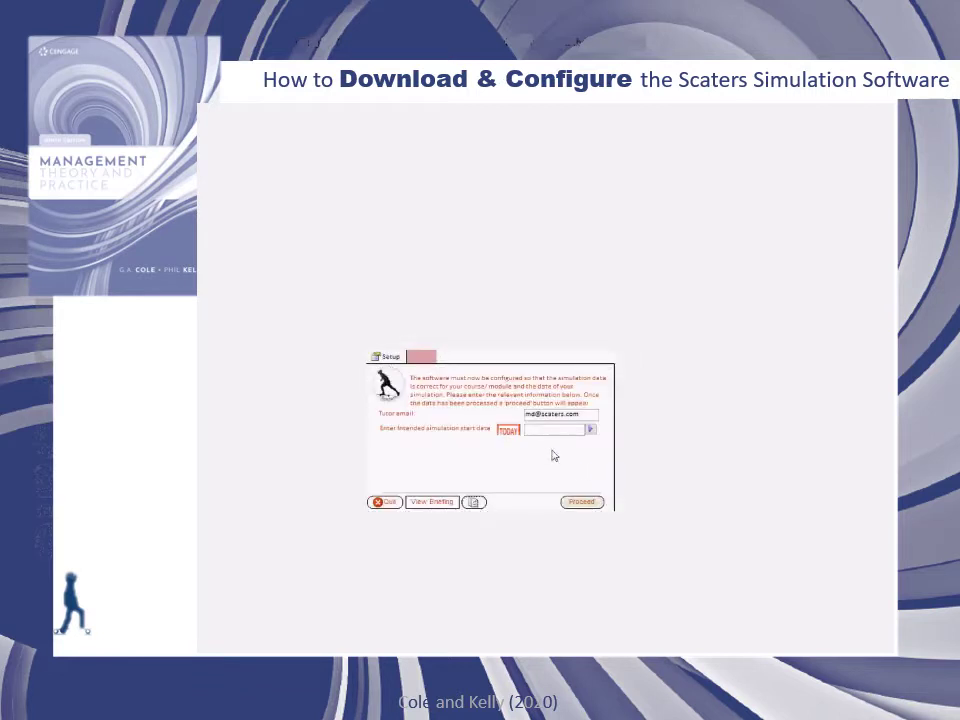
Set the intended simulation start date to today and process the Scaters orders and employee time sheets
left_click(512, 432)
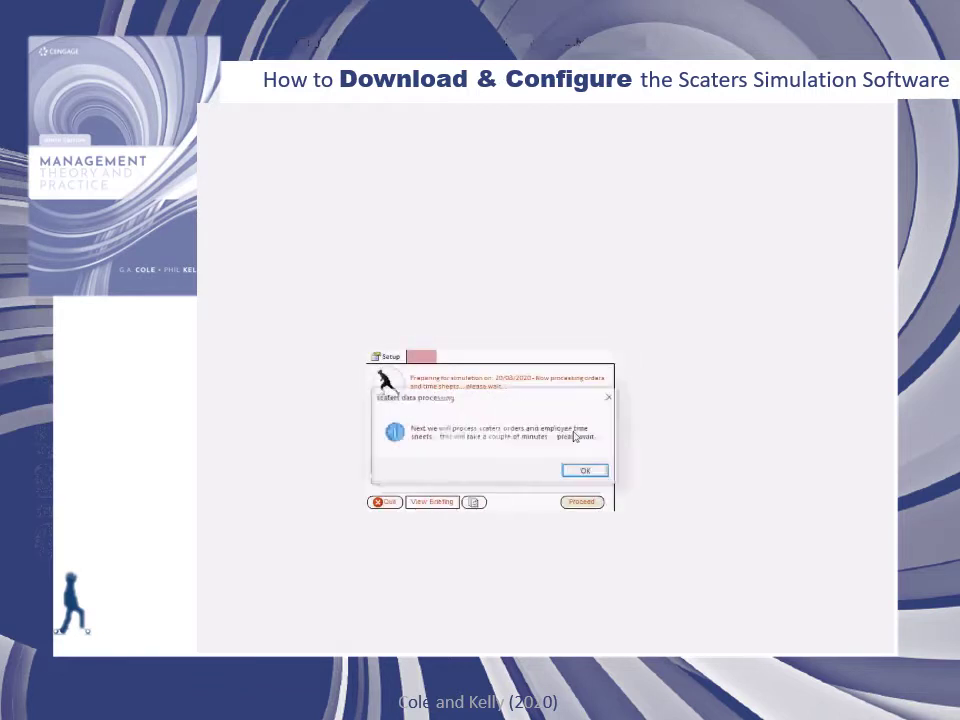
left_click(586, 472)
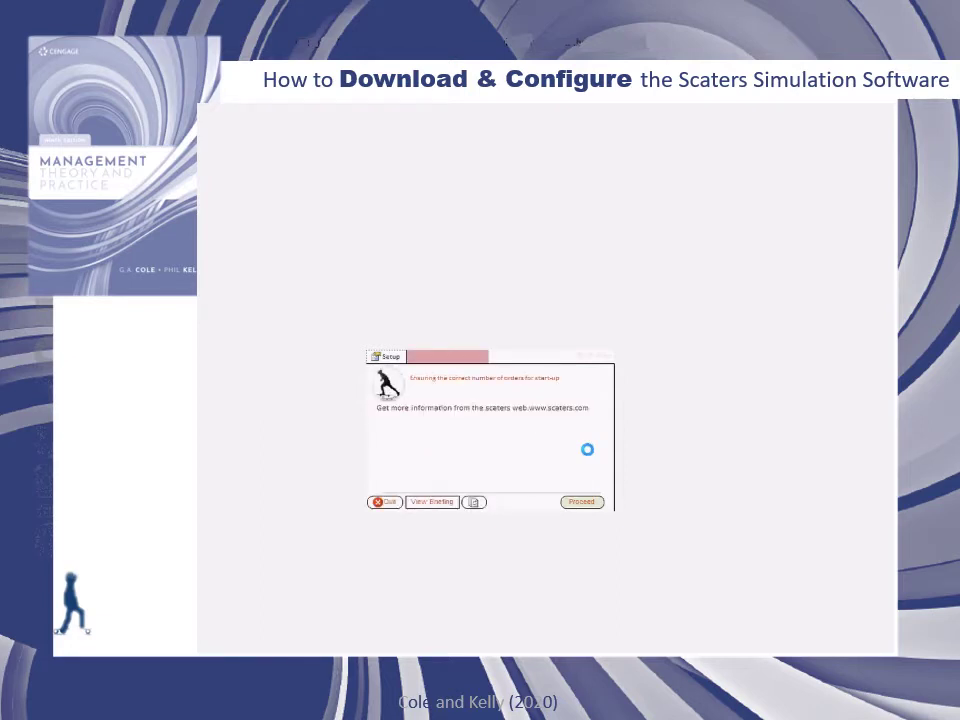
left_click(592, 471)
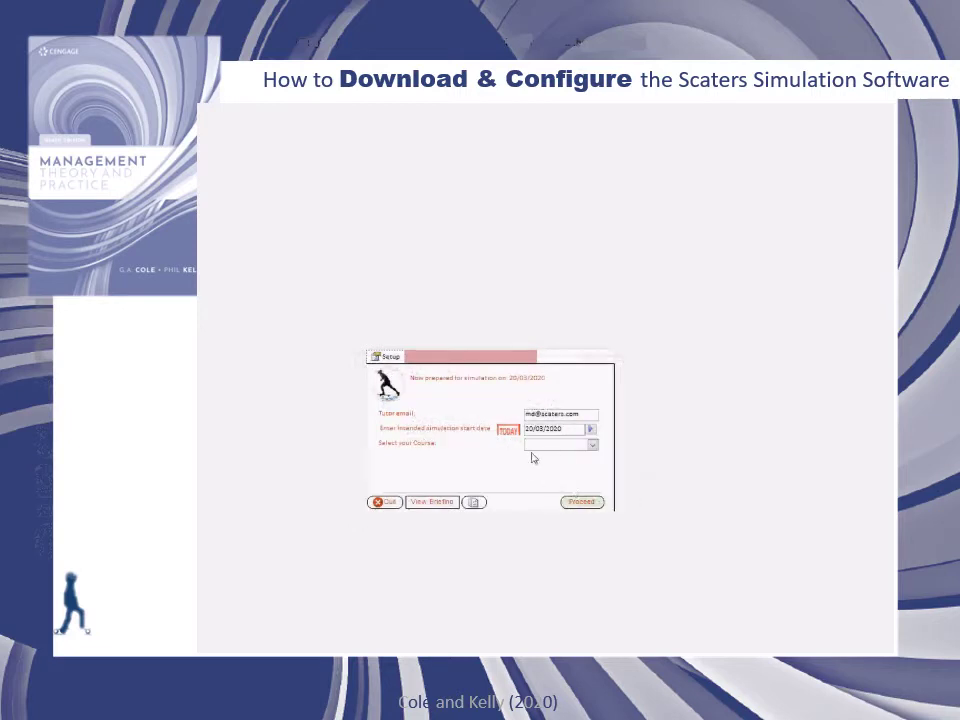
Select course SB001 and configure the simulation for a student in independent mode without progress e-mails to the tutor
left_click(593, 446)
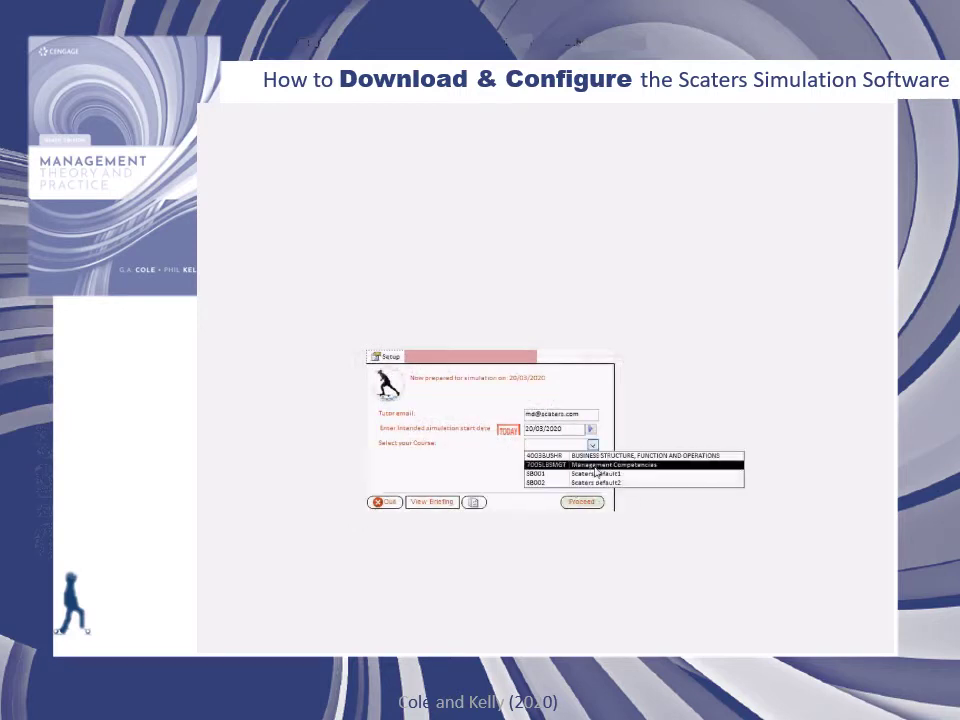
left_click(596, 474)
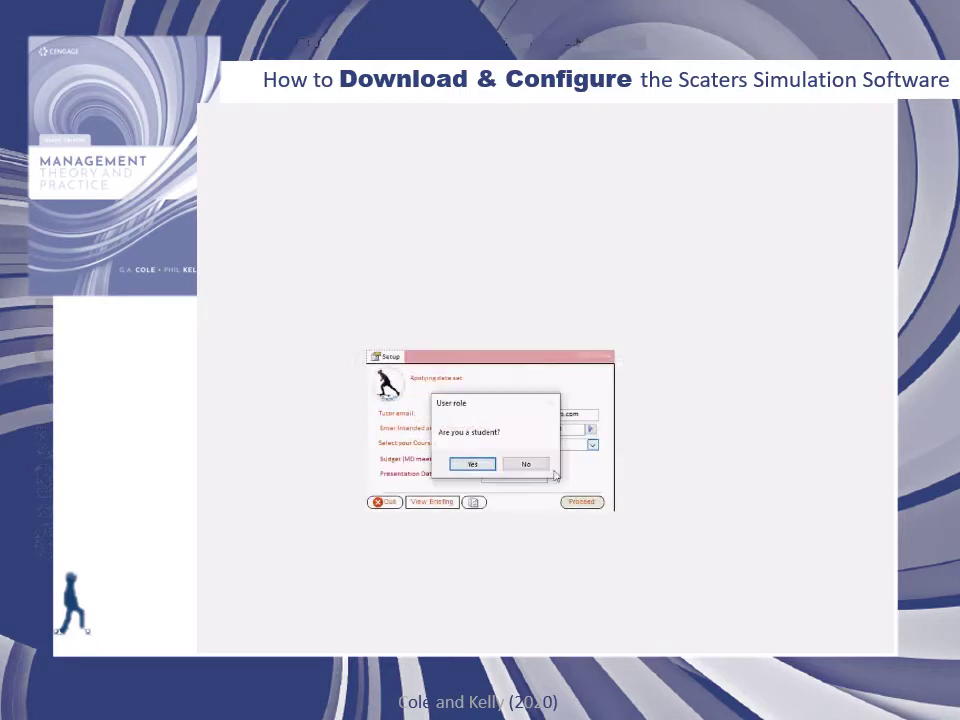
left_click(474, 465)
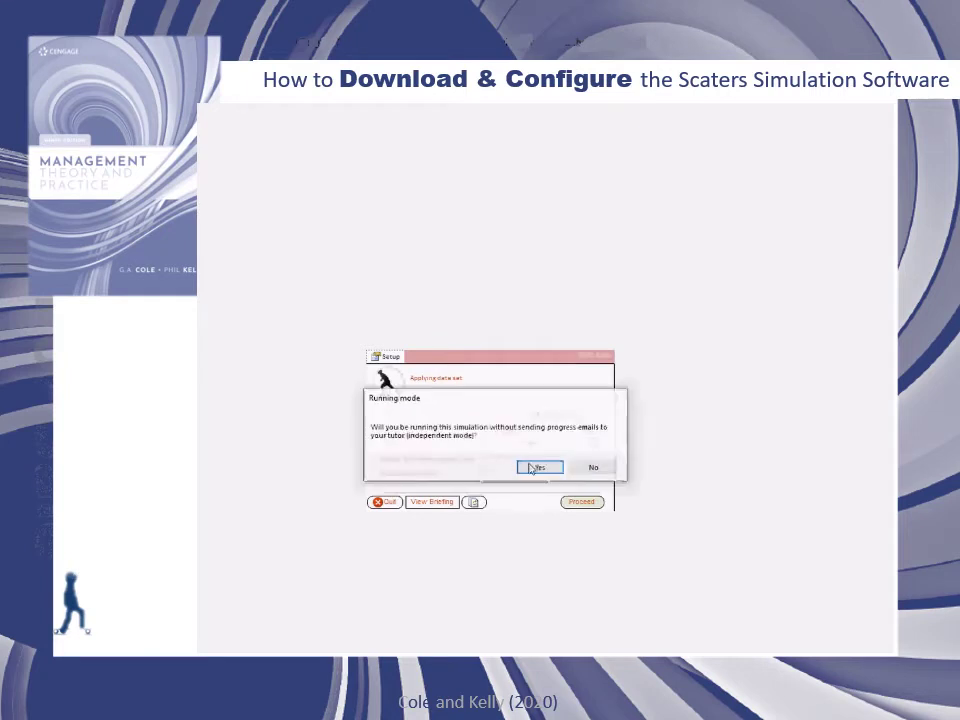
left_click(535, 470)
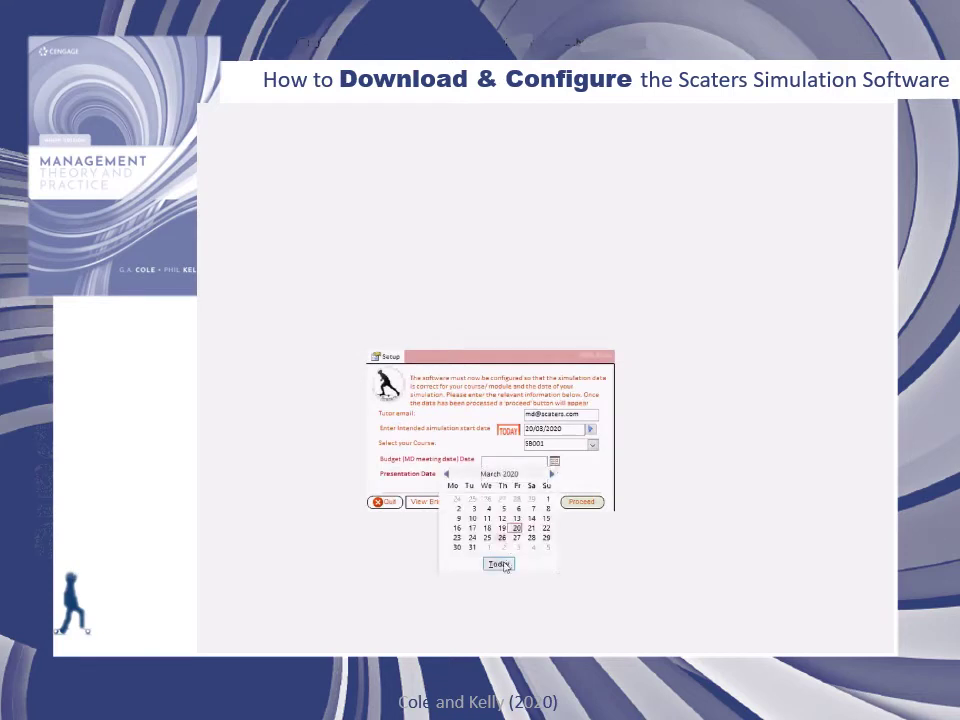
Set both the budget (MD meeting) date and the presentation date to today, 20/03/2020
left_click(499, 563)
left_click(521, 476)
left_click(554, 475)
left_click(497, 576)
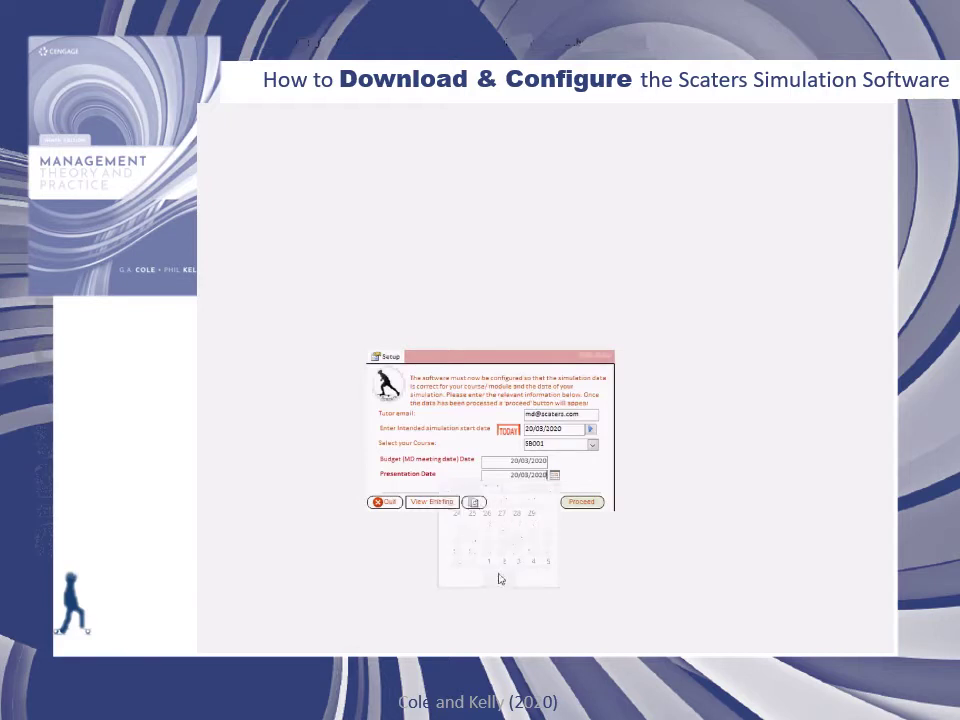
Proceed from the setup form to user registration and allow Outlook to send the program's e-mail
left_click(577, 506)
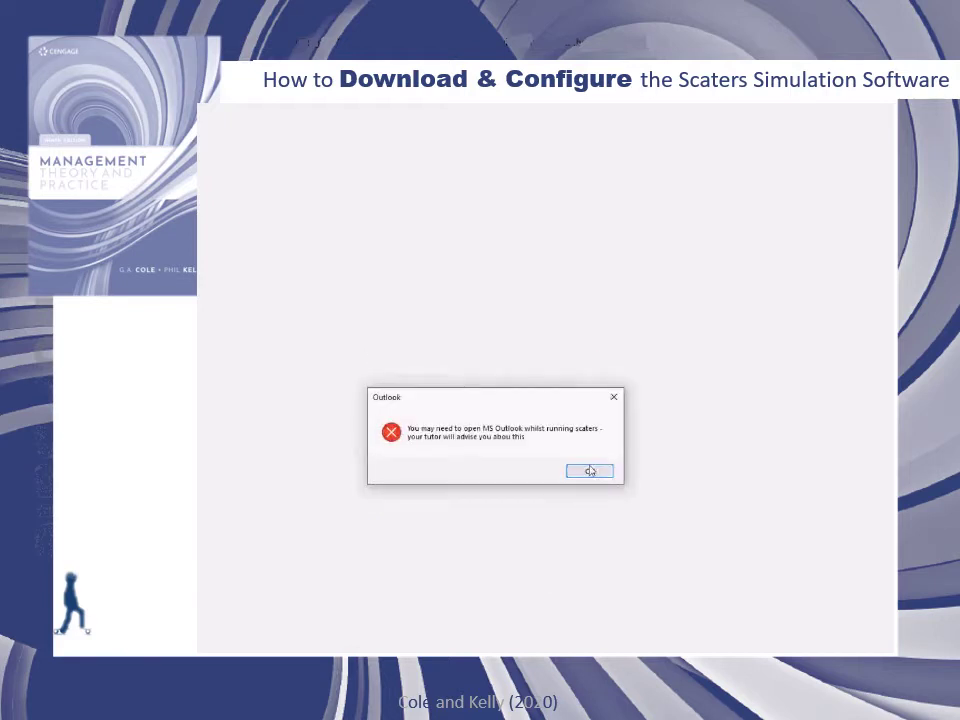
left_click(590, 471)
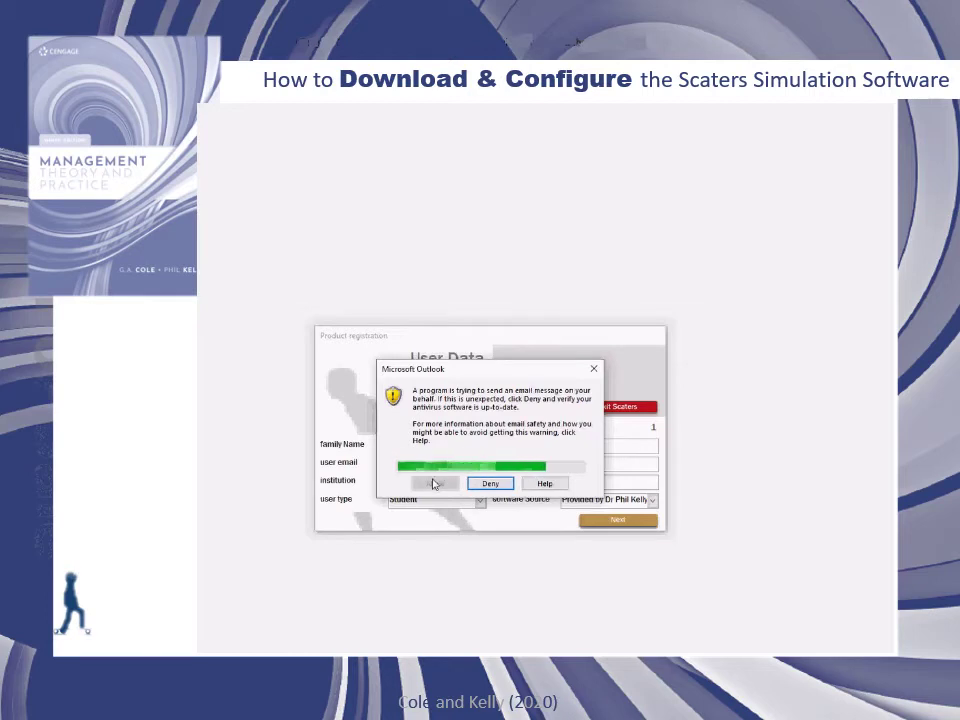
left_click(433, 484)
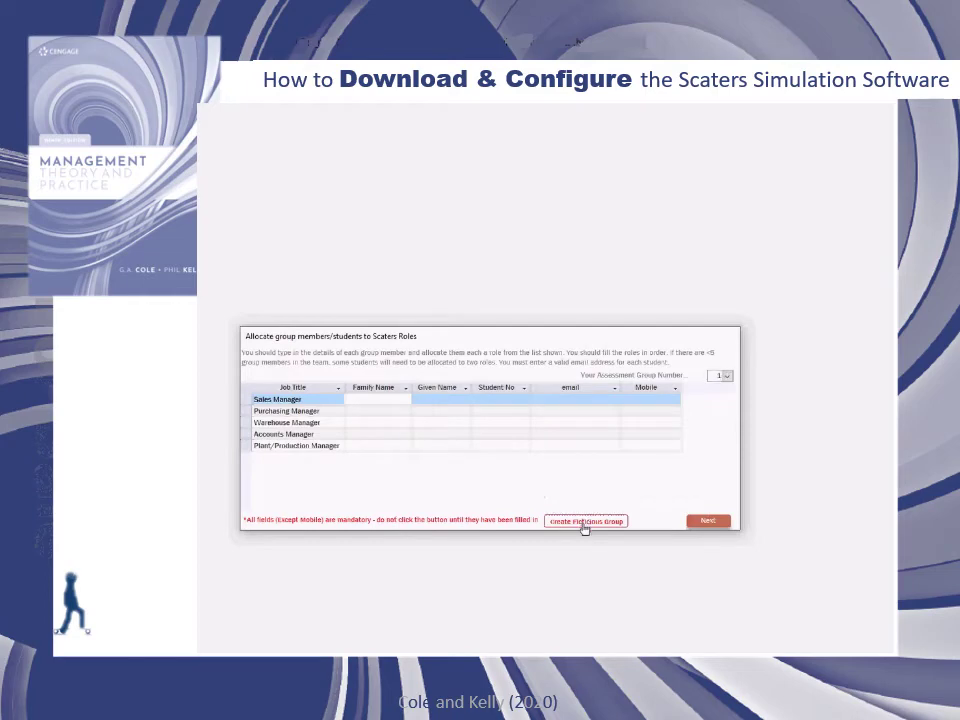
Fill the five Scaters roles with a fictitious group and submit the role allocation
left_click(584, 526)
left_click(490, 463)
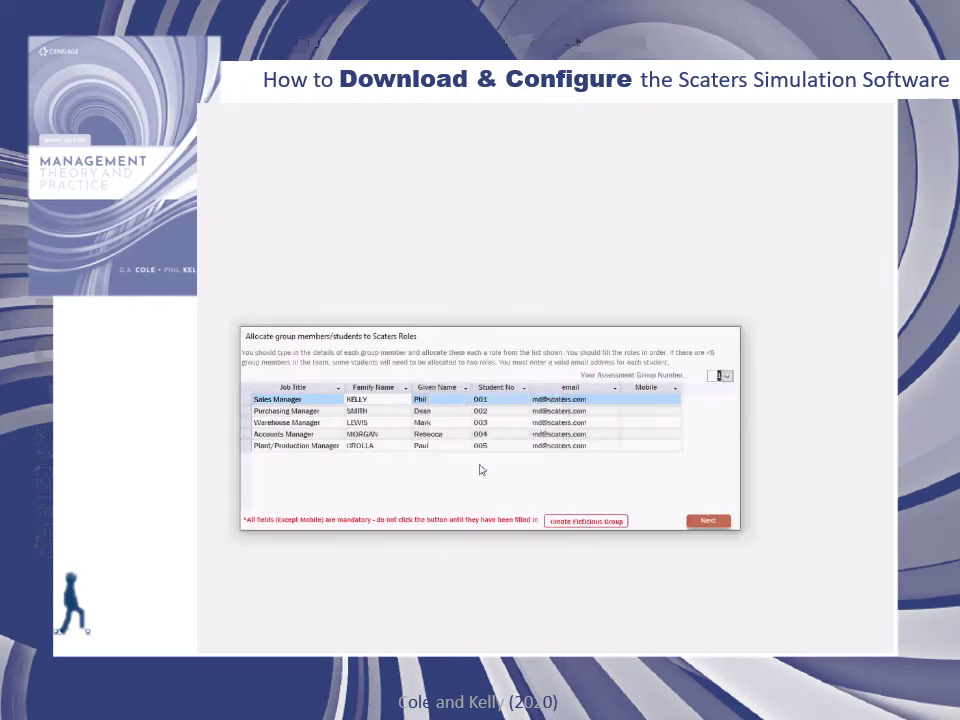
left_click(706, 522)
left_click(540, 473)
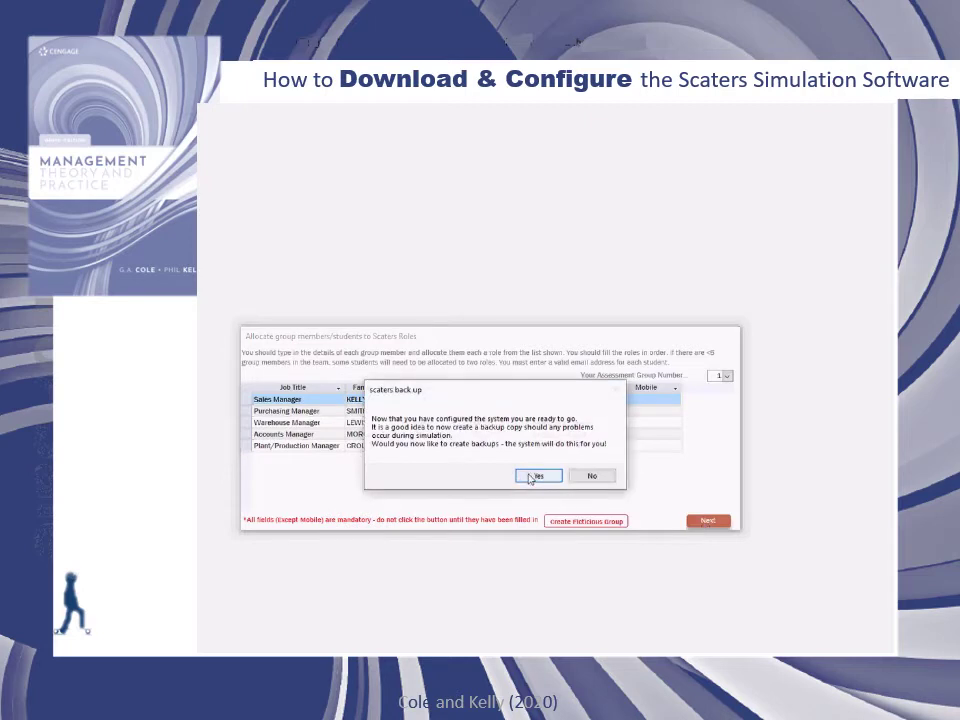
Let the system create backup copies of the configured simulation and acknowledge the remaining messages
left_click(531, 478)
left_click(590, 476)
left_click(590, 476)
left_click(589, 479)
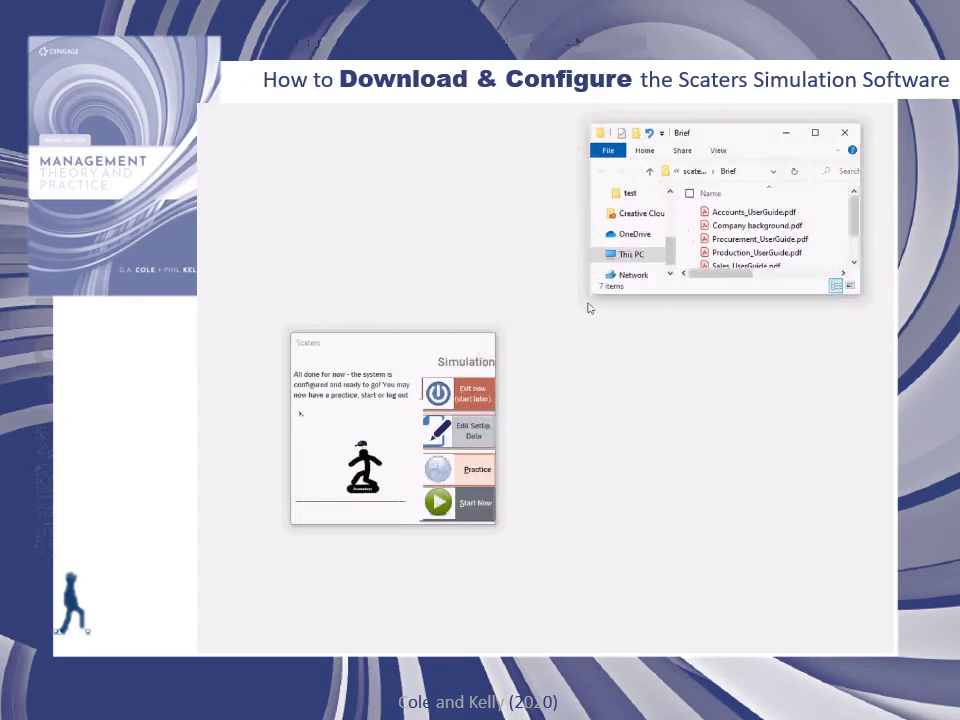
Examine the generated contents of the Scaters_Simulation folder and the user guides and briefing slides in scaters Docs > Brief
left_click_drag(591, 294, 563, 410)
left_click_drag(536, 485, 516, 552)
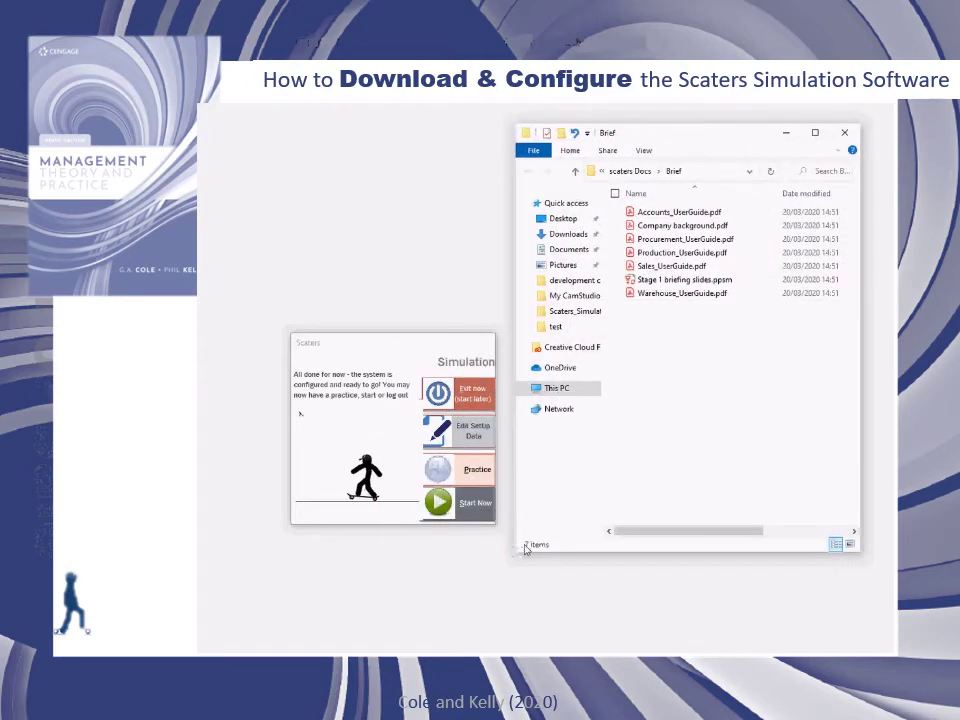
left_click(641, 176)
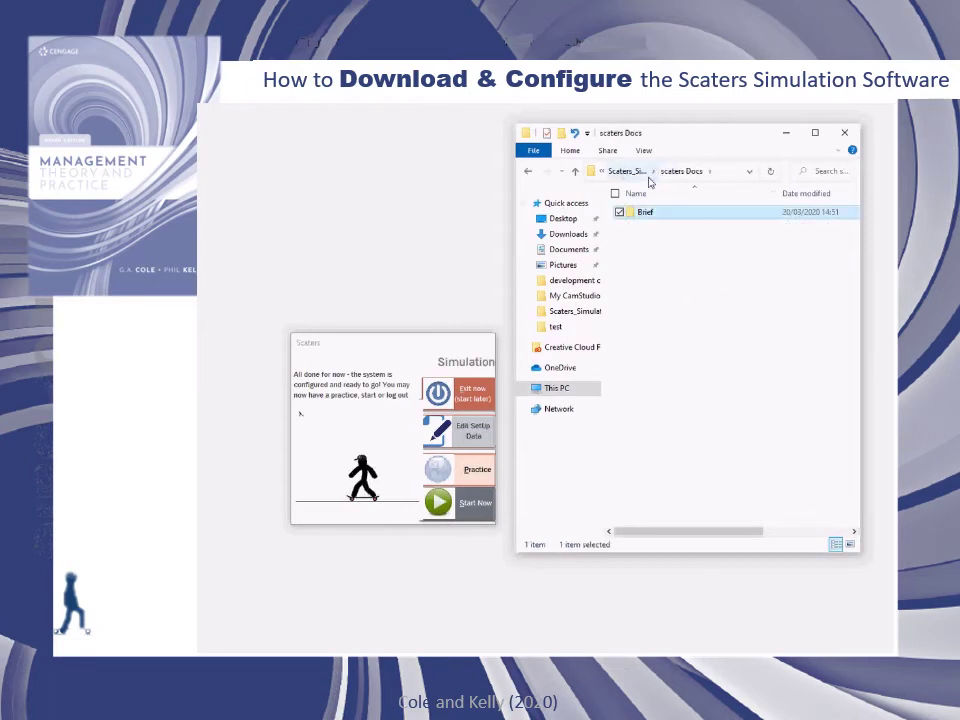
left_click(630, 172)
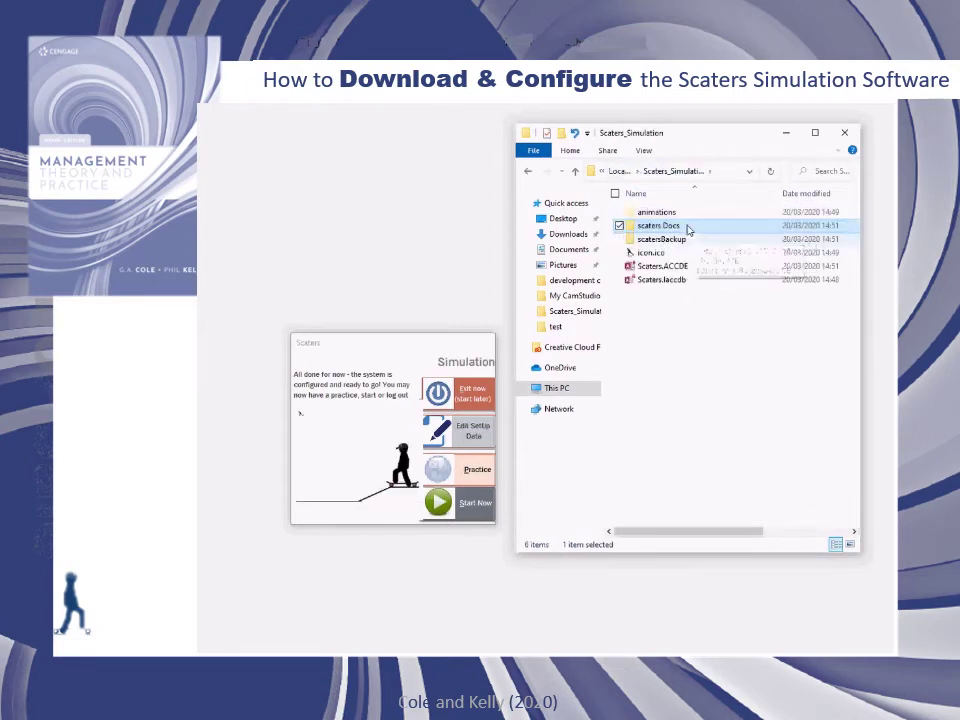
double_click(688, 226)
double_click(660, 216)
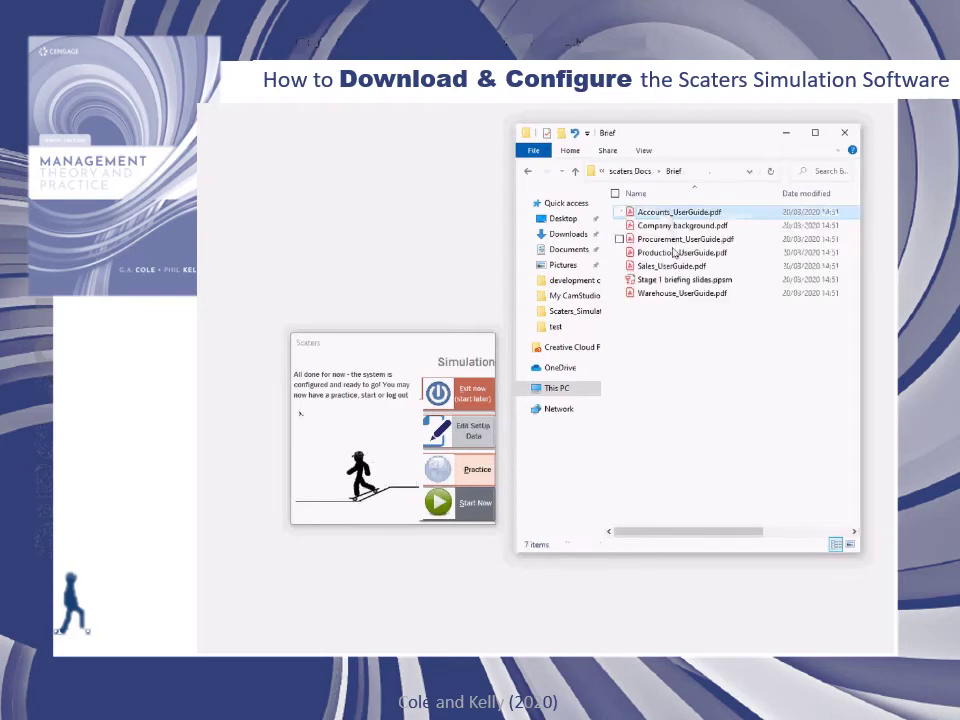
left_click(845, 136)
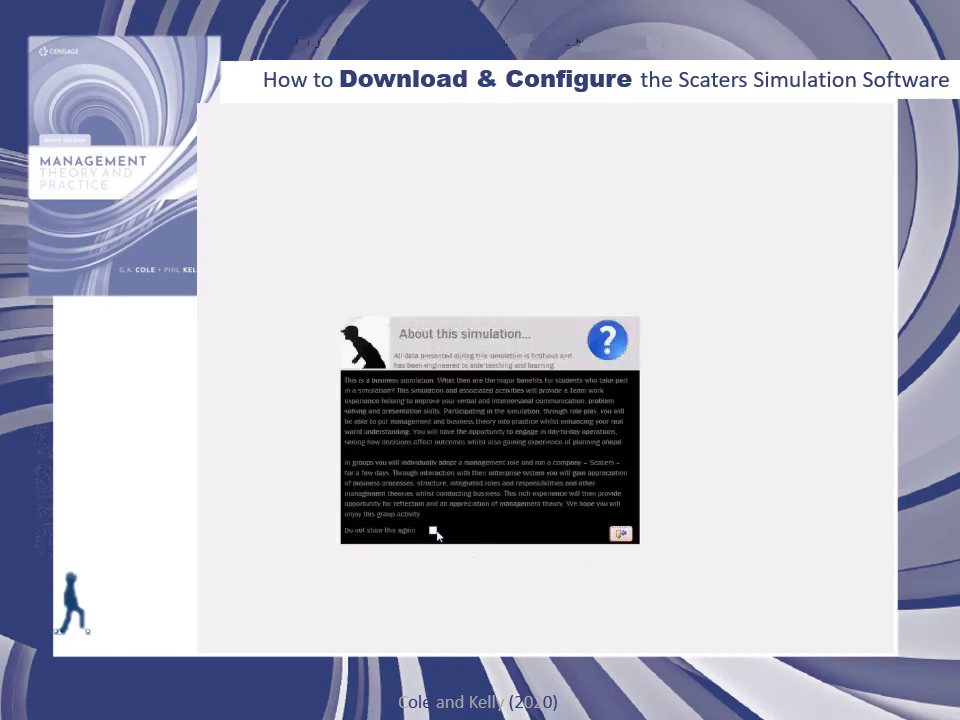
Log in to the simulation as the Sales Manager and log back out from the Sales home form
left_click(620, 534)
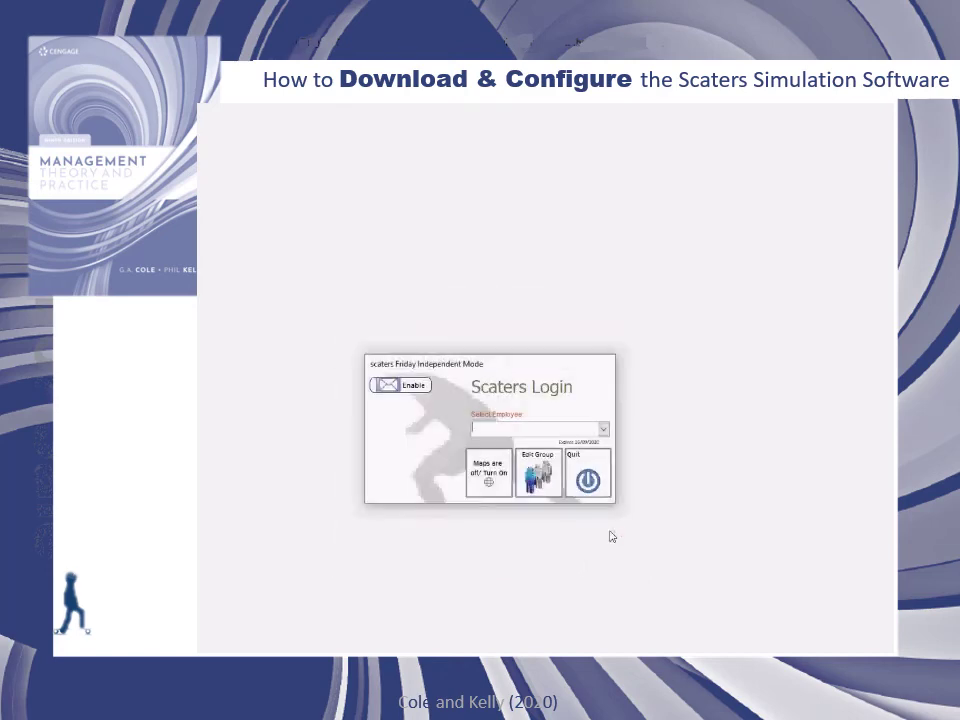
left_click(604, 428)
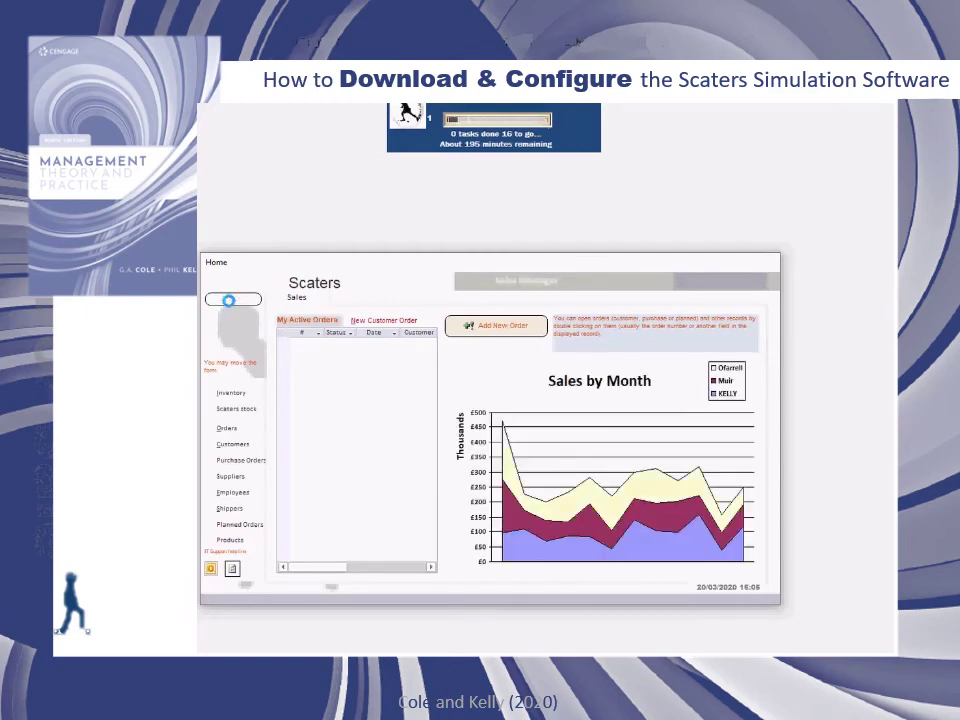
left_click(228, 300)
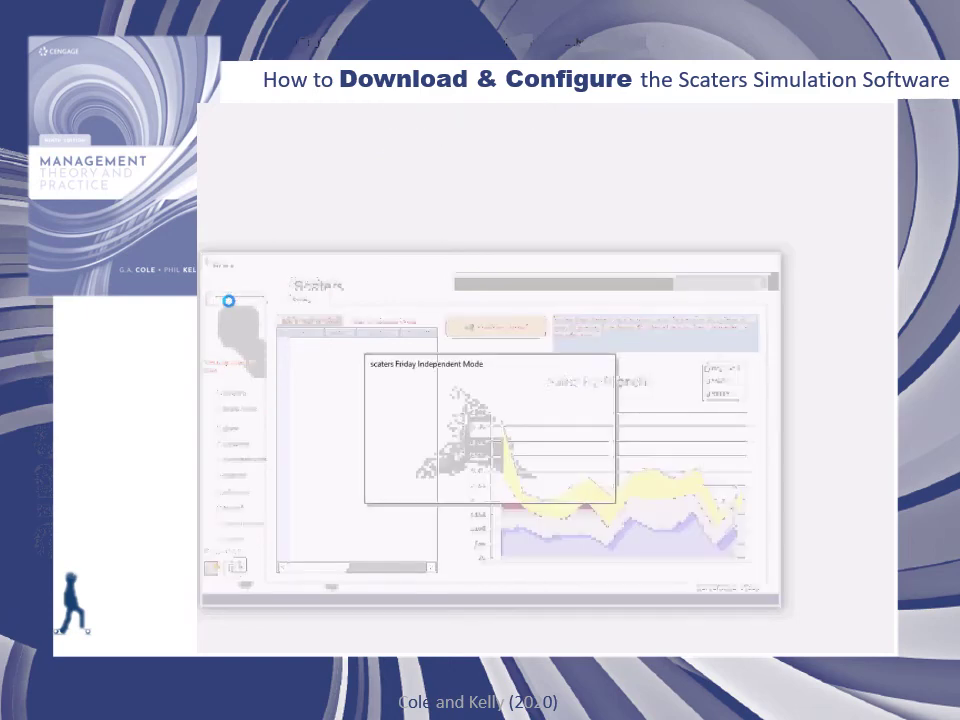